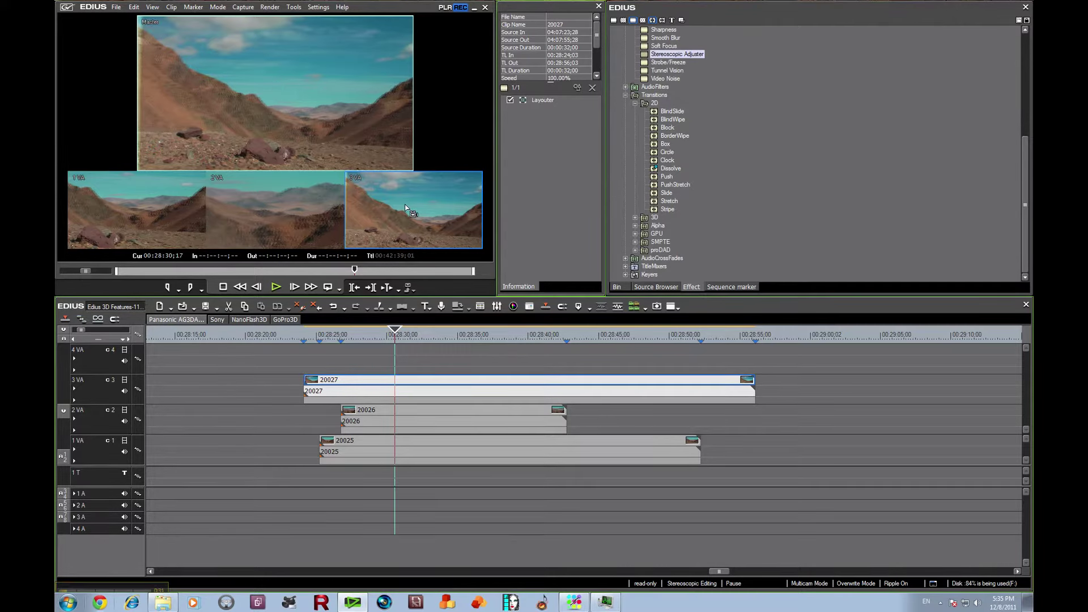
# - Play the stacked camera clips briefly from the start of clip 20026 to preview all three angles
pyautogui.moveTo(395, 334); pyautogui.dragTo(342, 342)
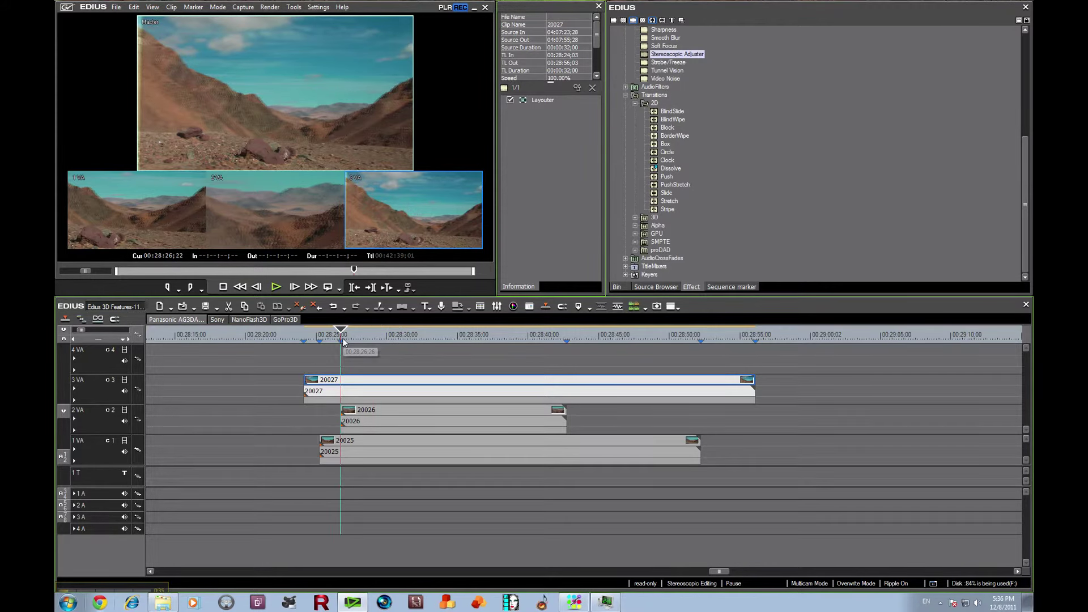
pyautogui.press('space')
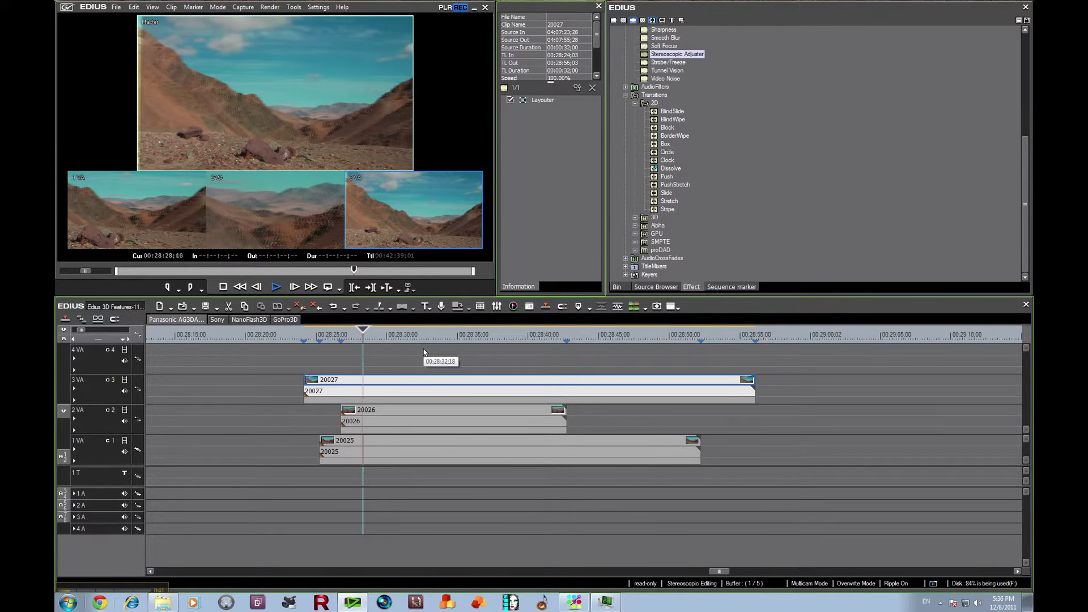
pyautogui.press('space')
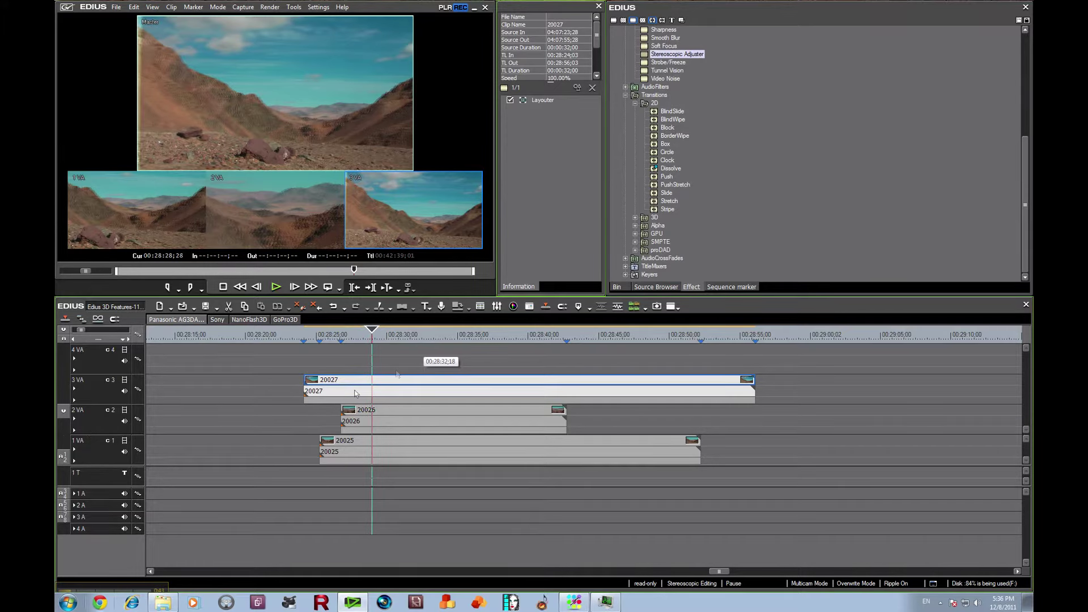
# - Mute the audio of video tracks 3 VA, 2 VA and 1 VA
pyautogui.click(124, 391)
pyautogui.click(124, 421)
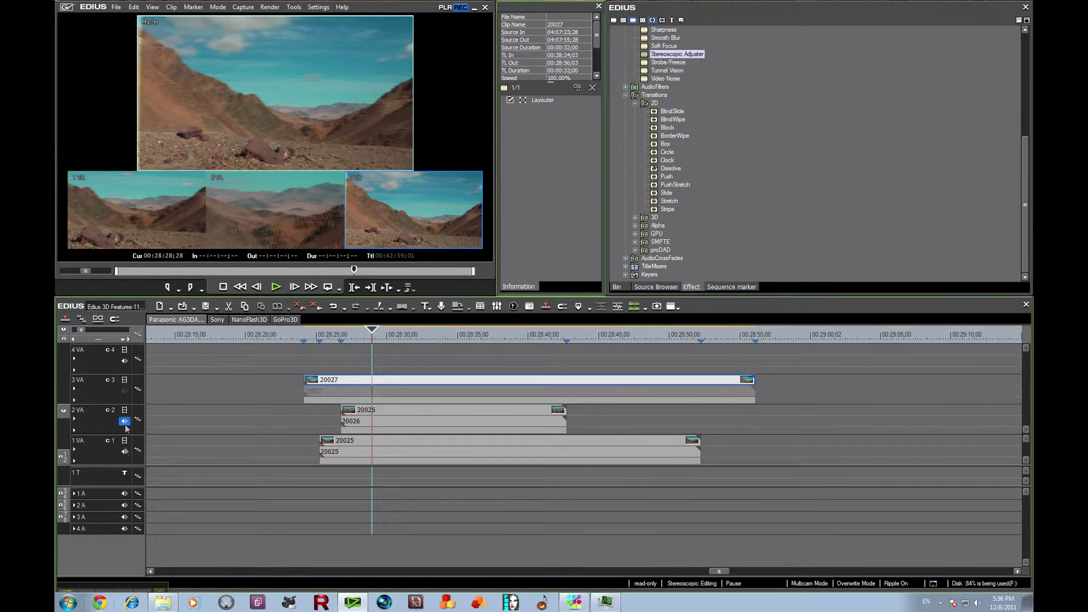
pyautogui.click(124, 451)
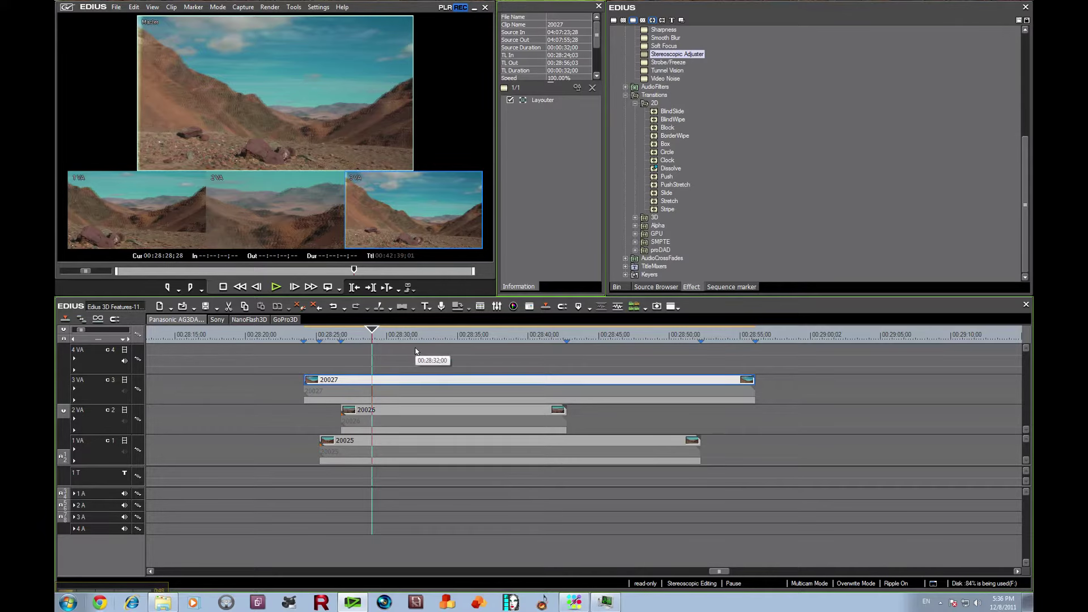
# - Switch the multicam edit to camera 2 at 00:28:28;28 and to camera 3 at 00:28:32;03
pyautogui.click(283, 218)
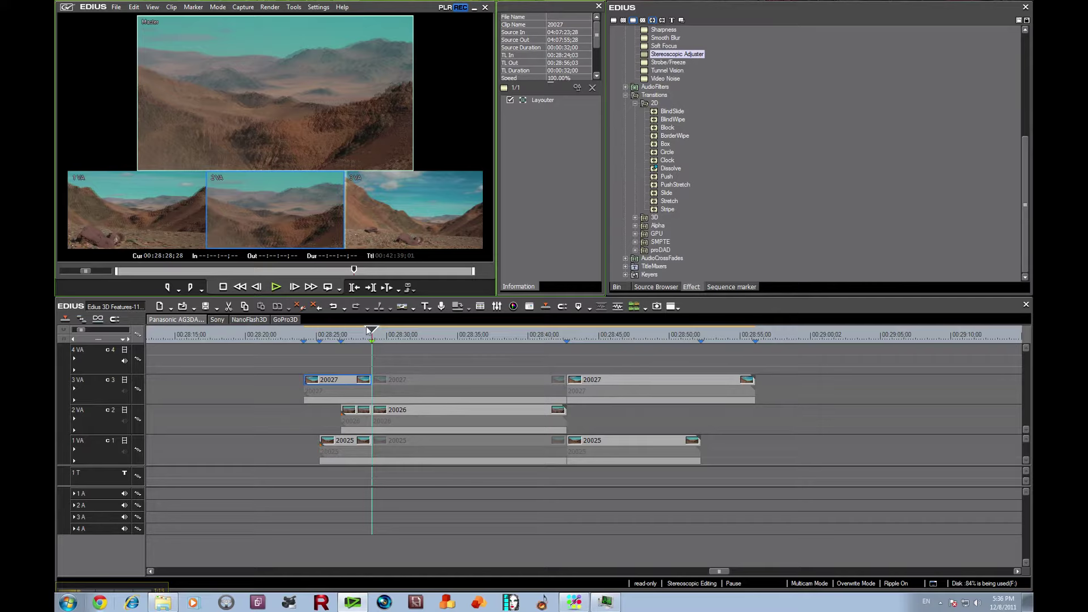
pyautogui.moveTo(371, 331); pyautogui.dragTo(418, 334)
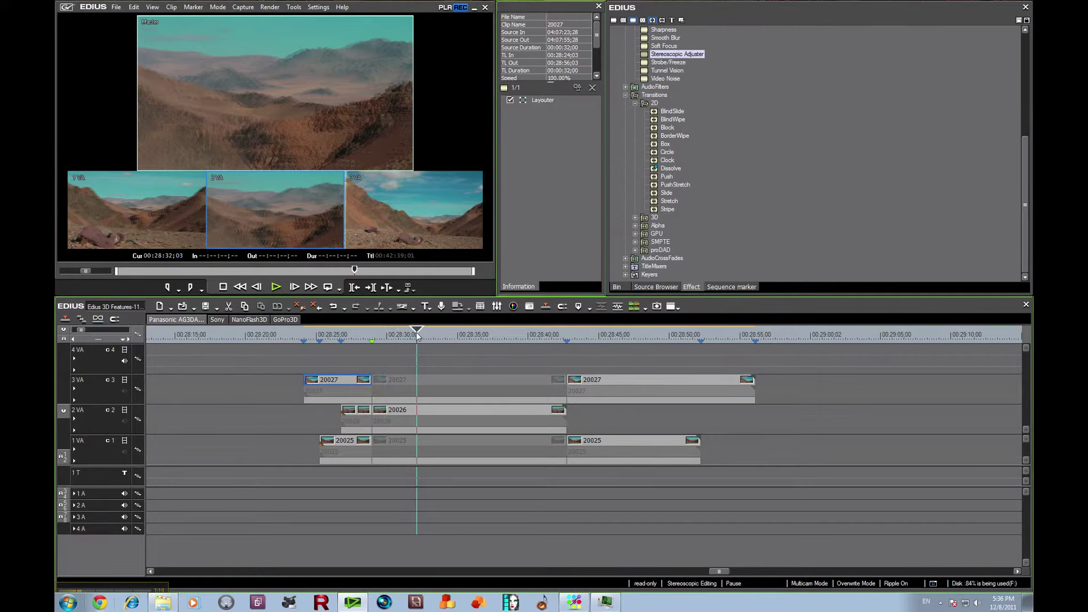
pyautogui.click(419, 210)
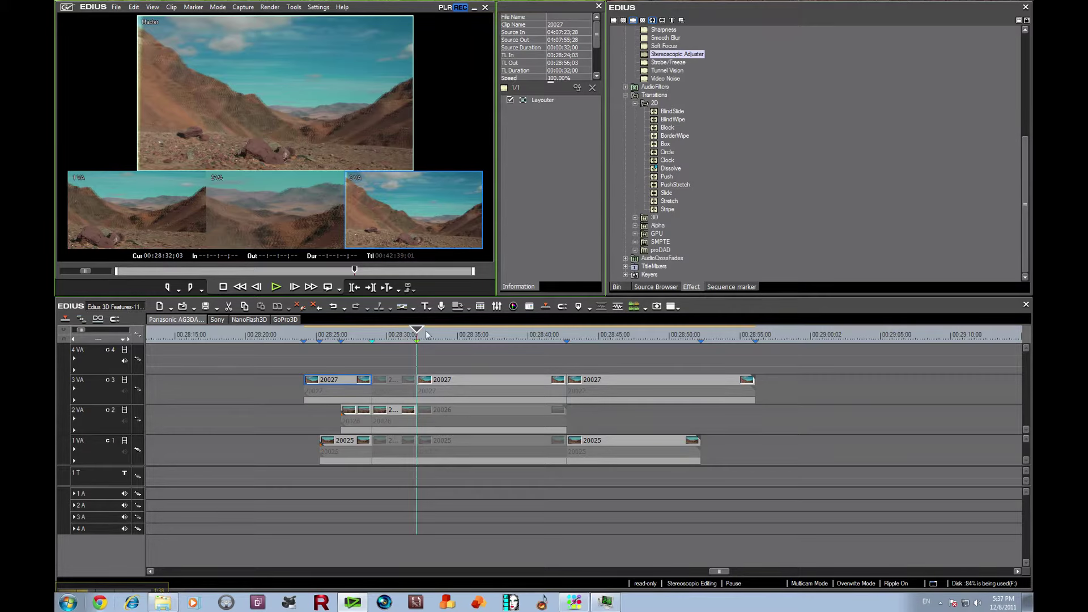
# - Switch the multicam edit to camera 1 at 00:28:35;07 and add another camera 1 cut at 00:28:45;09
pyautogui.moveTo(418, 333); pyautogui.dragTo(463, 335)
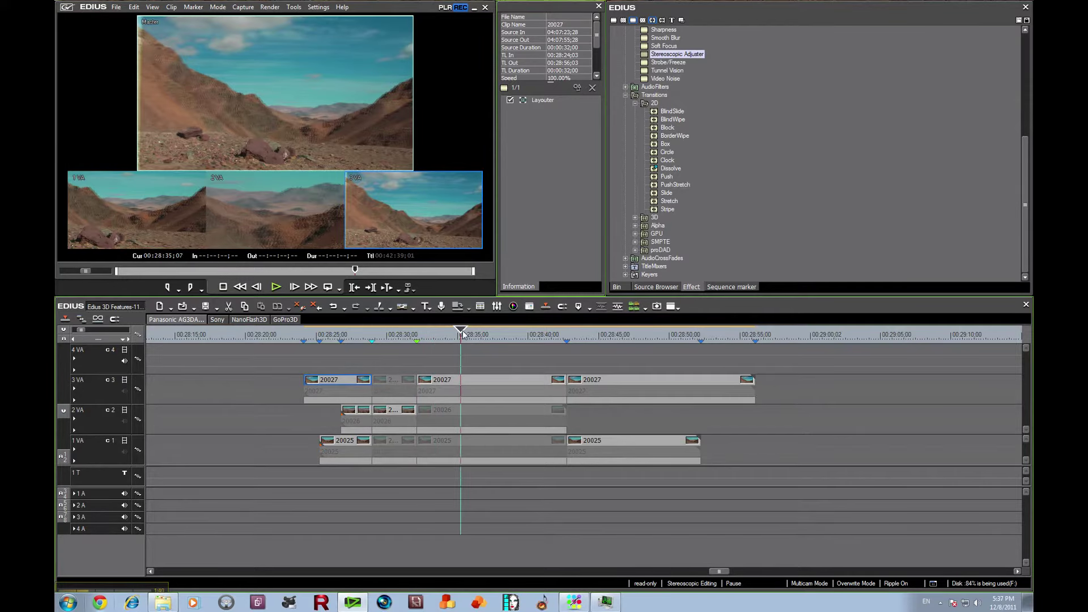
pyautogui.click(145, 216)
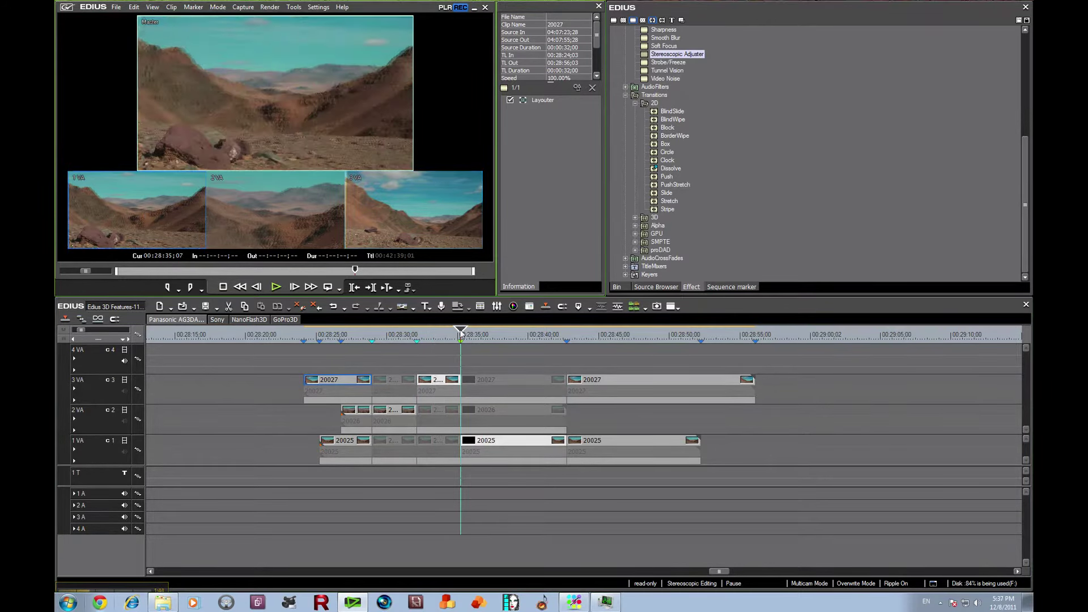
pyautogui.moveTo(462, 333); pyautogui.dragTo(603, 352)
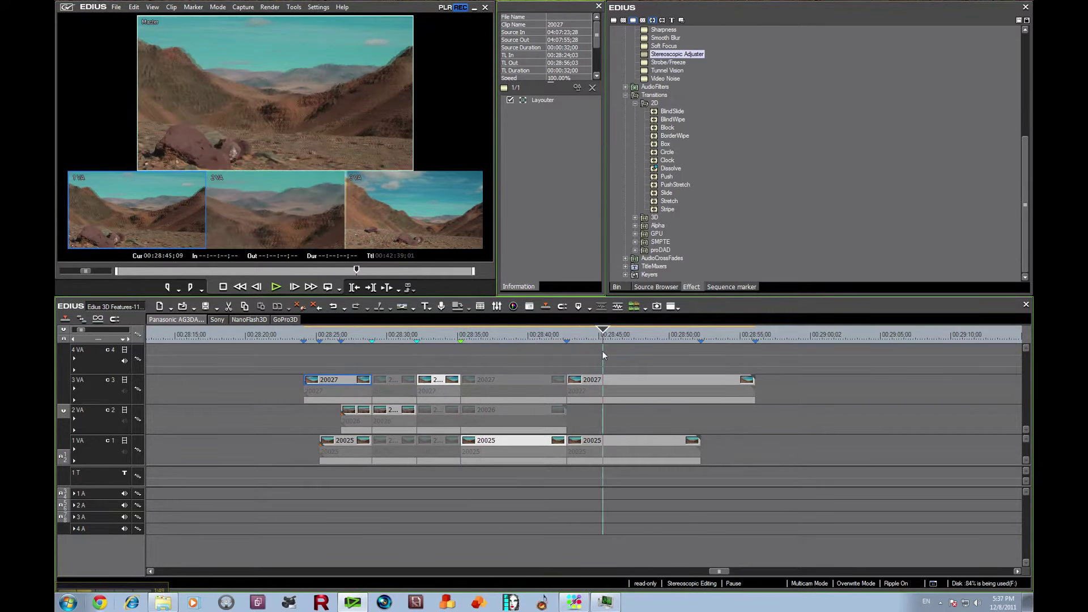
pyautogui.click(166, 224)
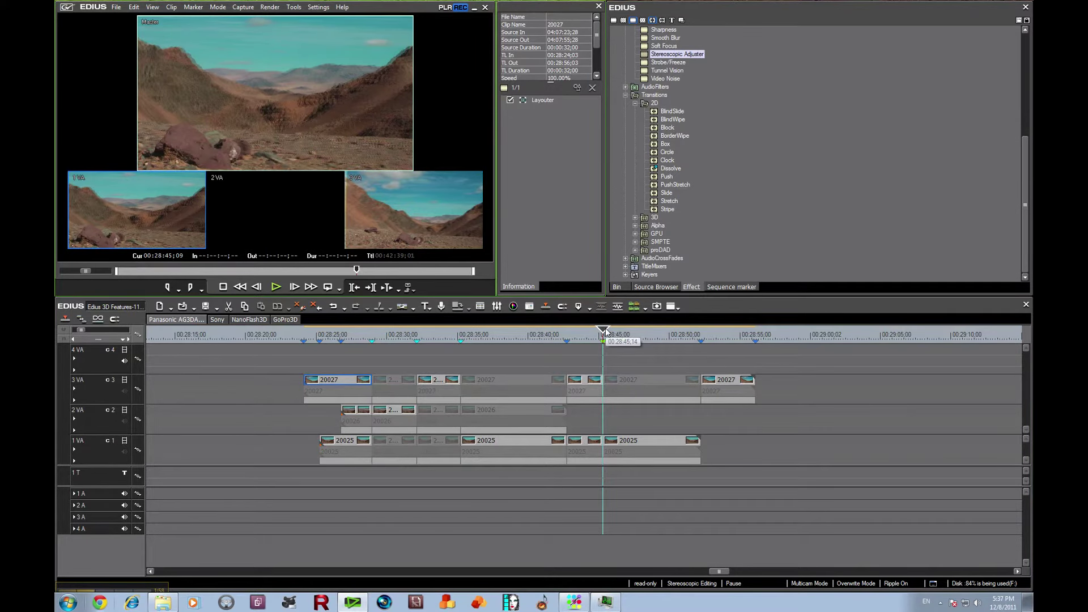
# - Turn off multicam mode and play the edited camera switches from the start of clip 20027 at 00:28:24;03
pyautogui.moveTo(604, 332); pyautogui.dragTo(304, 340)
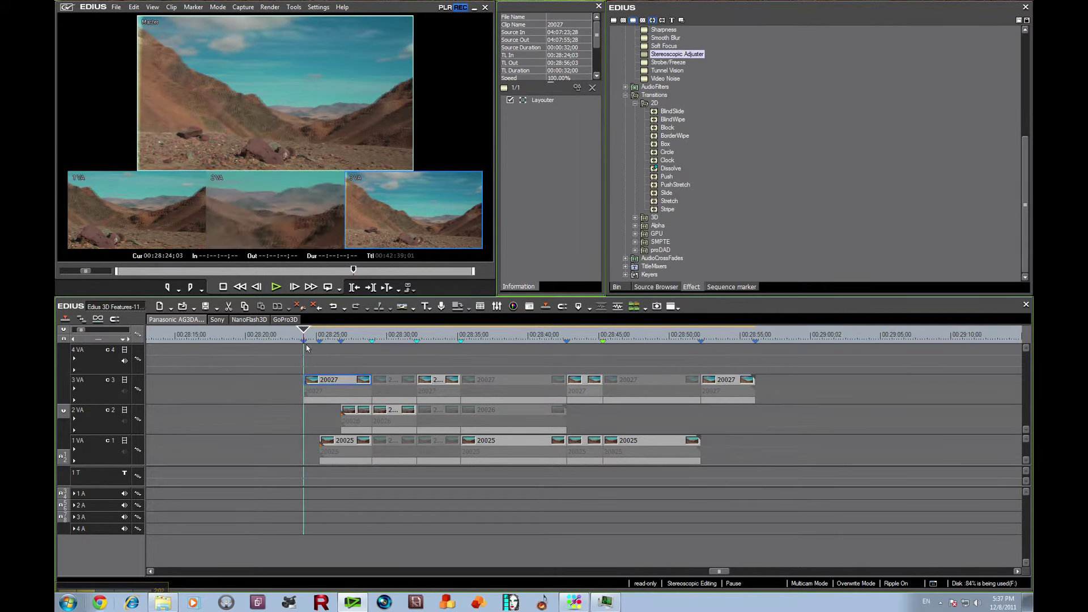
pyautogui.click(635, 307)
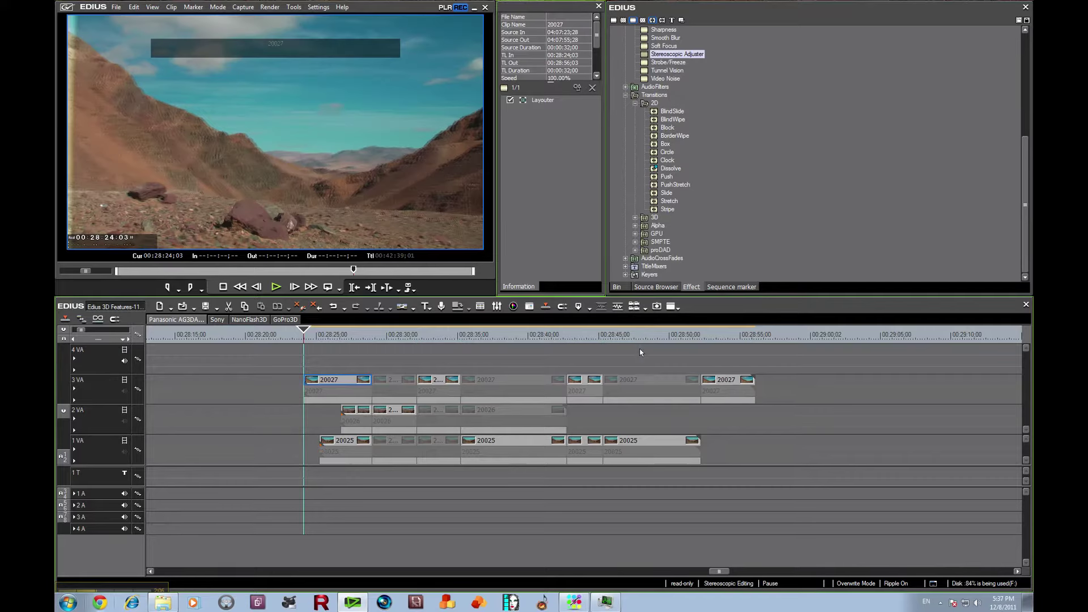
pyautogui.press('space')
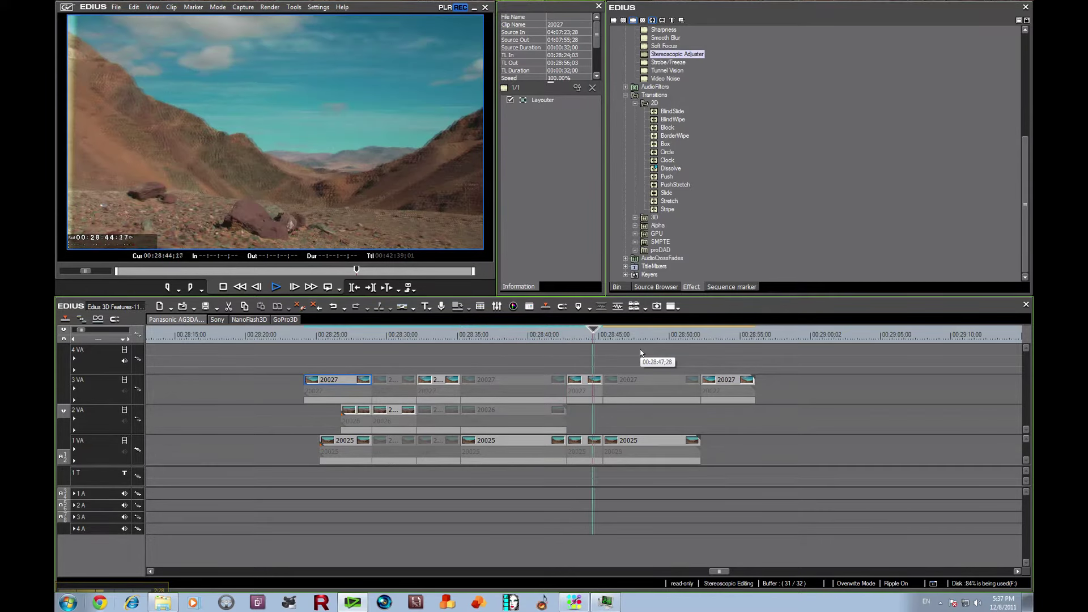
pyautogui.press('space')
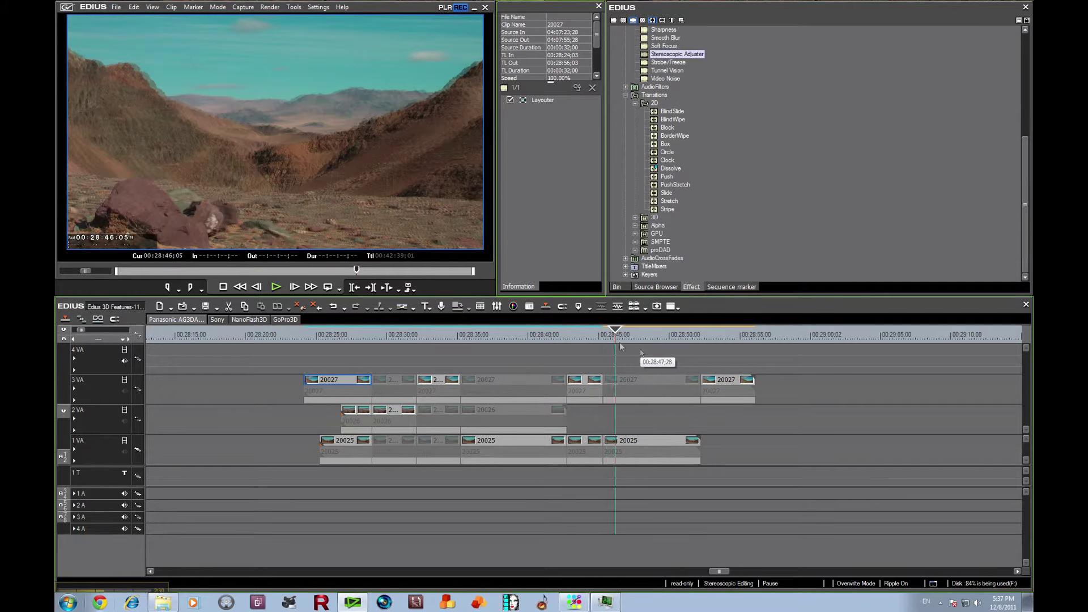
pyautogui.moveTo(618, 334); pyautogui.dragTo(442, 348)
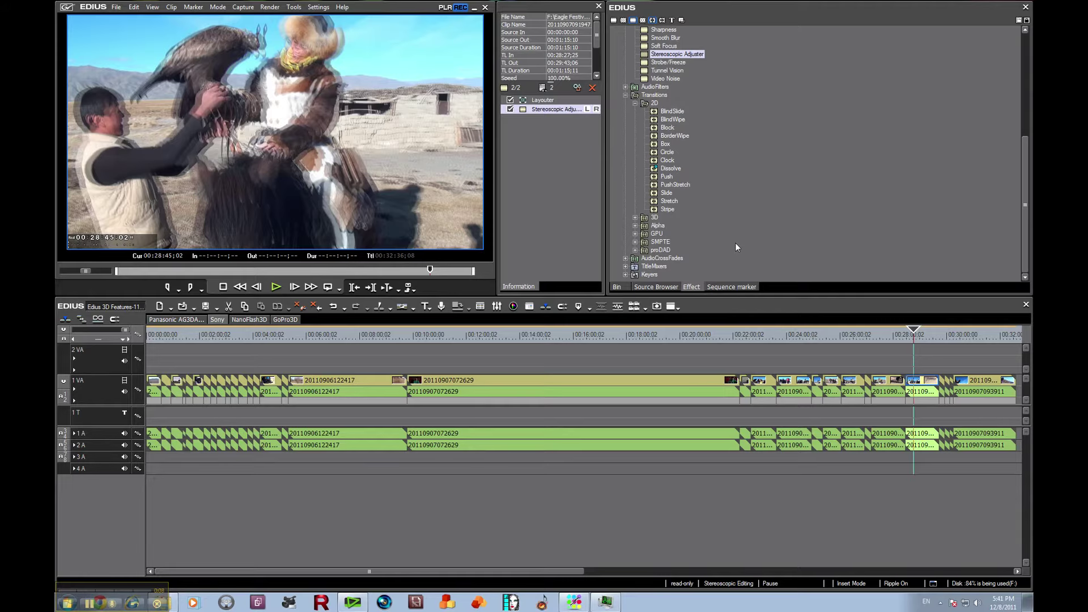
# - Mark an In point at 00:28:43;28 and an Out point at 00:29:28;21 on the Sony sequence
pyautogui.press('pageup')
pyautogui.click(913, 333)
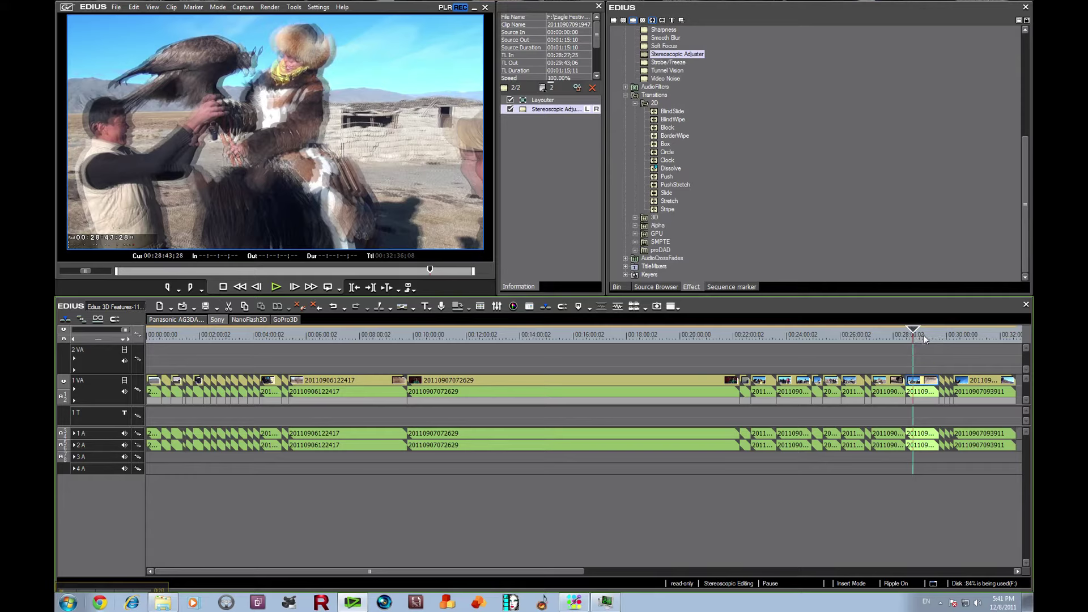
pyautogui.press('i')
pyautogui.moveTo(913, 330); pyautogui.dragTo(934, 330)
pyautogui.press('o')
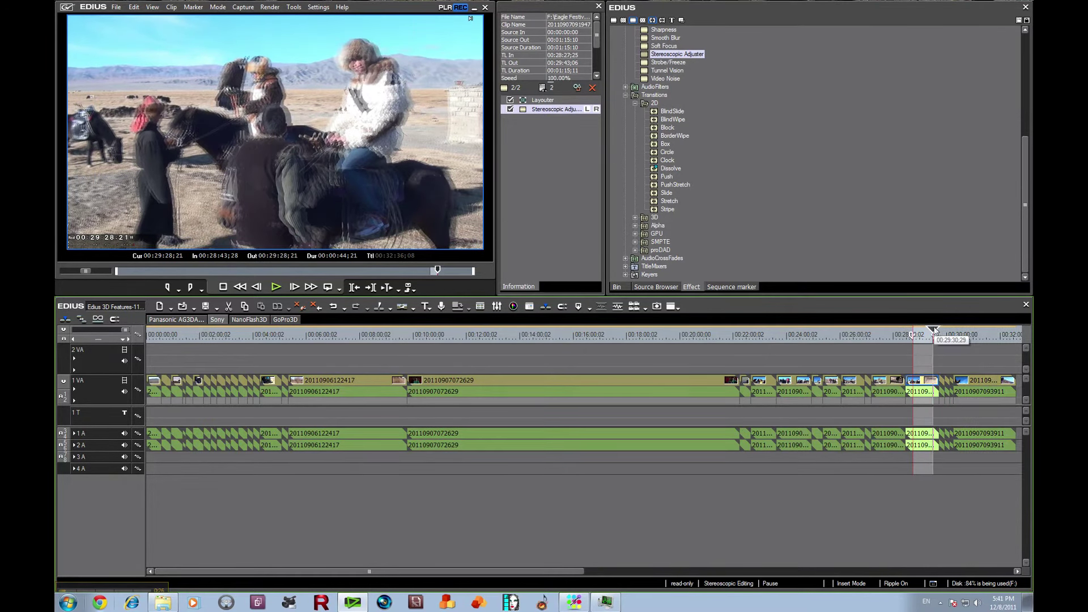
# - Open the Print to File export settings for the Sony sequence
pyautogui.click(409, 290)
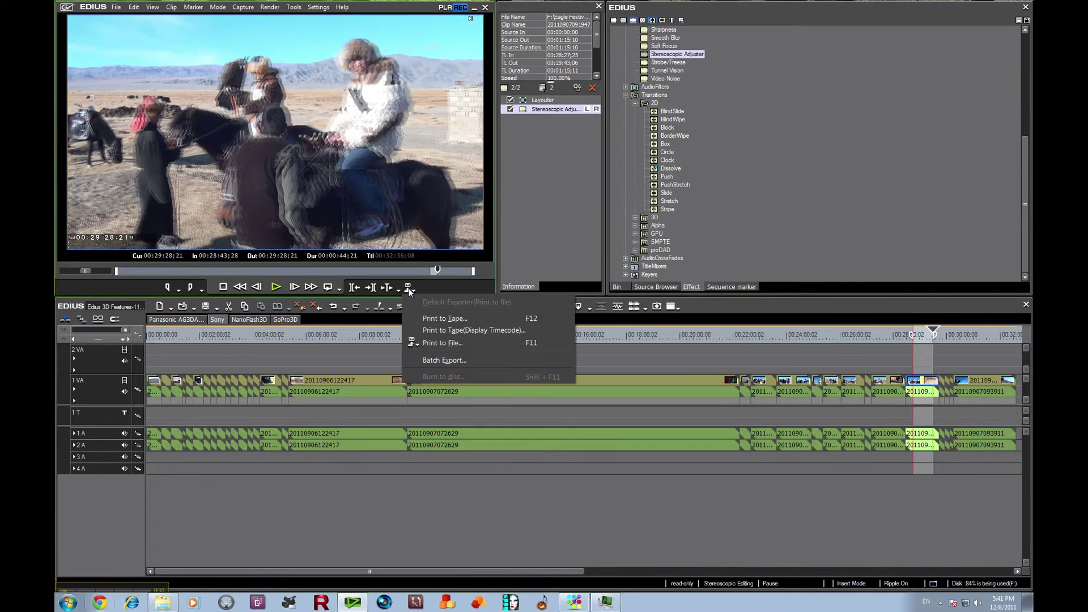
pyautogui.click(458, 346)
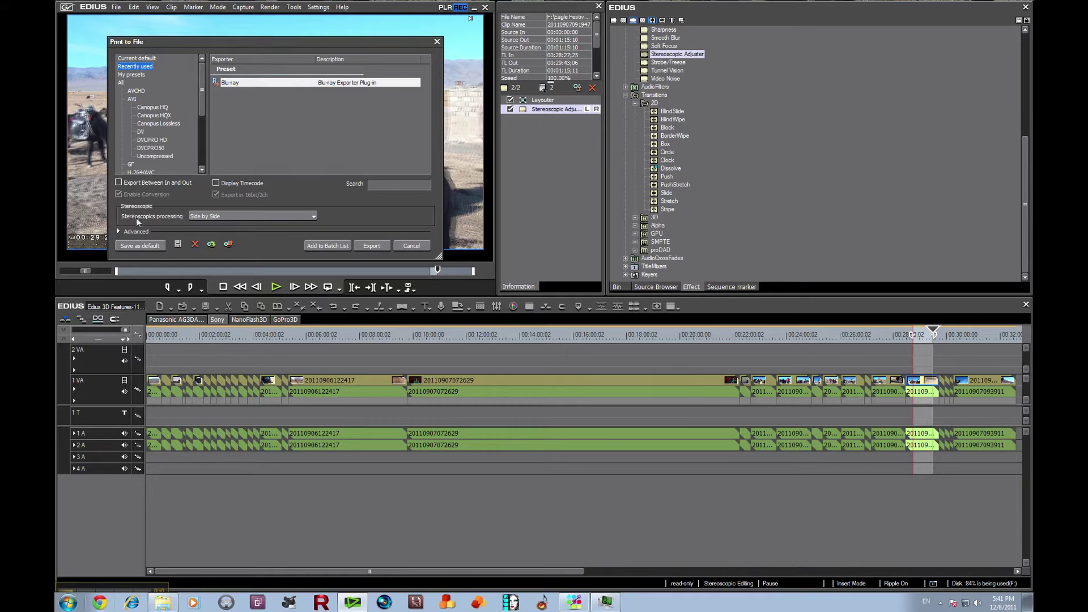
# - Try the Separate Left and Right, Left only and Right only stereoscopic processing options, returning to Side by Side
pyautogui.click(313, 216)
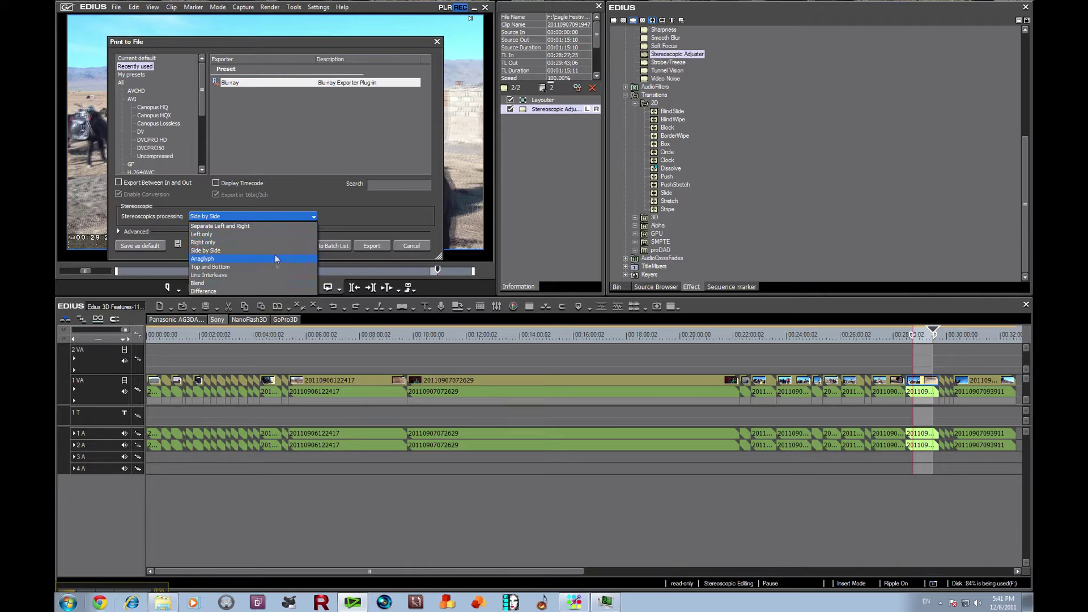
pyautogui.click(264, 227)
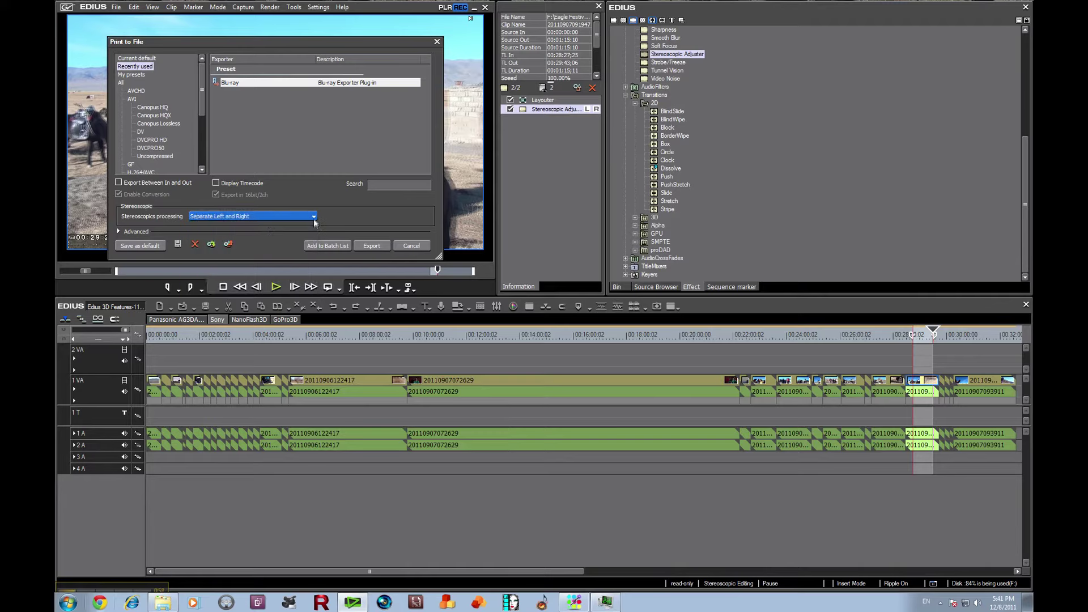
pyautogui.click(313, 216)
pyautogui.click(250, 234)
pyautogui.click(314, 217)
pyautogui.click(280, 242)
pyautogui.click(313, 216)
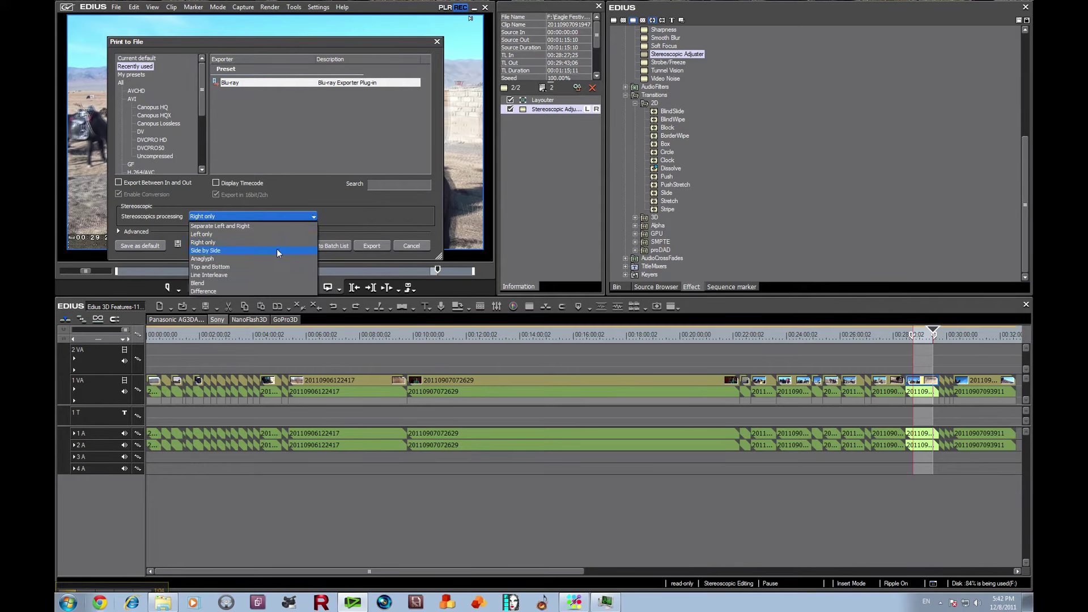
pyautogui.click(276, 250)
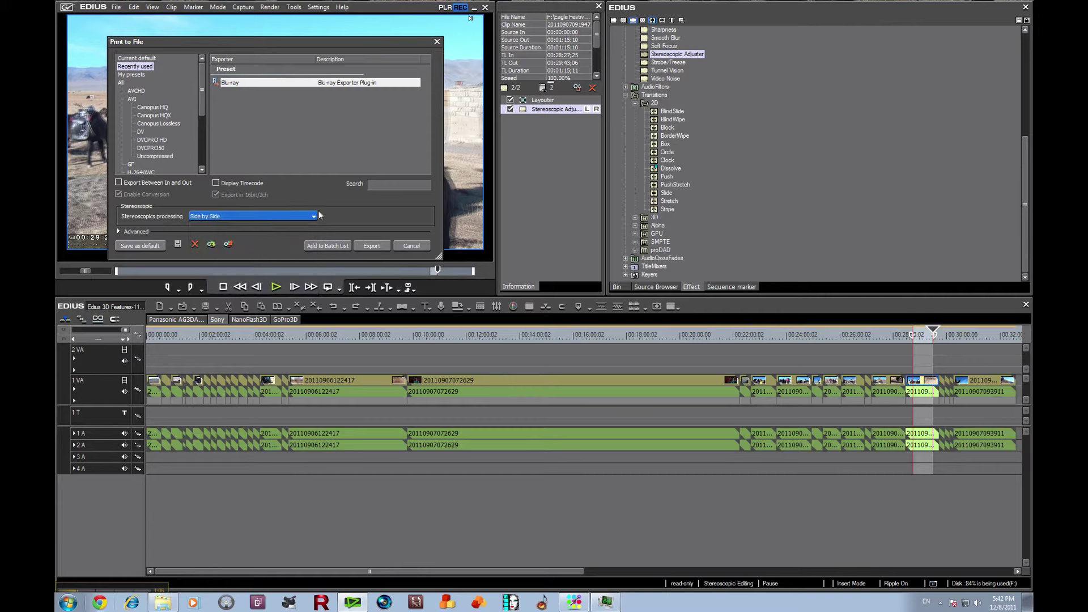
pyautogui.click(314, 216)
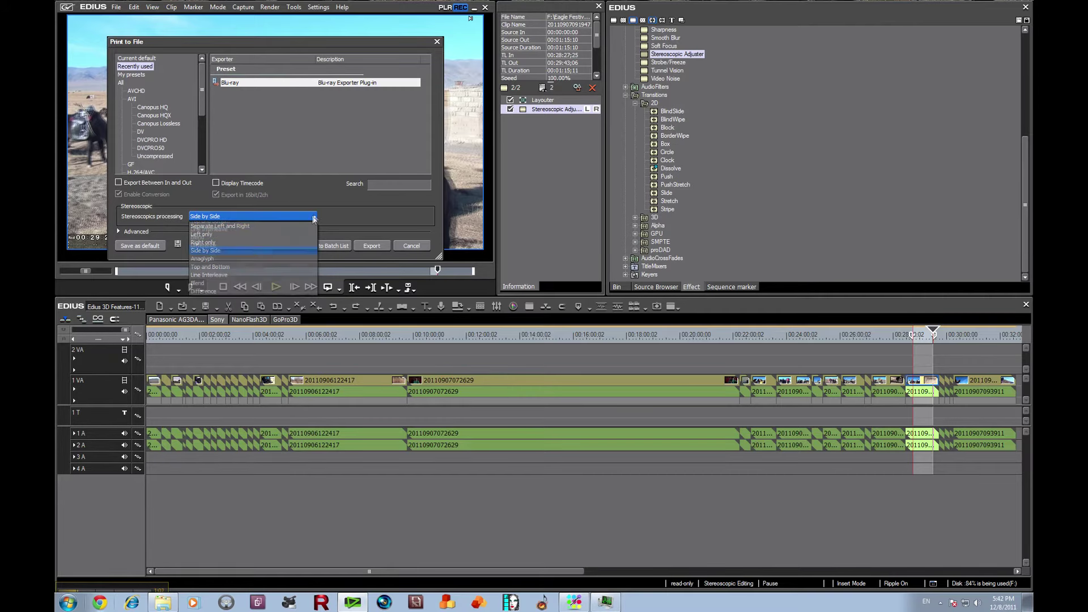
pyautogui.click(262, 251)
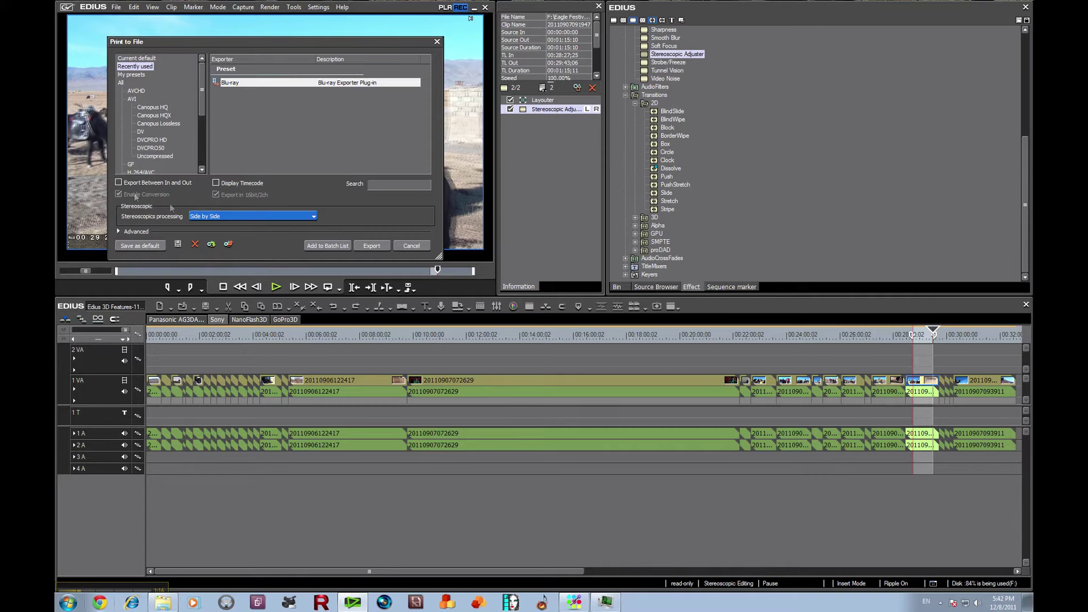
# - Limit the export to between In and Out, and choose the Canopus HQ AVI exporter with Side by Side stereoscopic processing
pyautogui.click(119, 183)
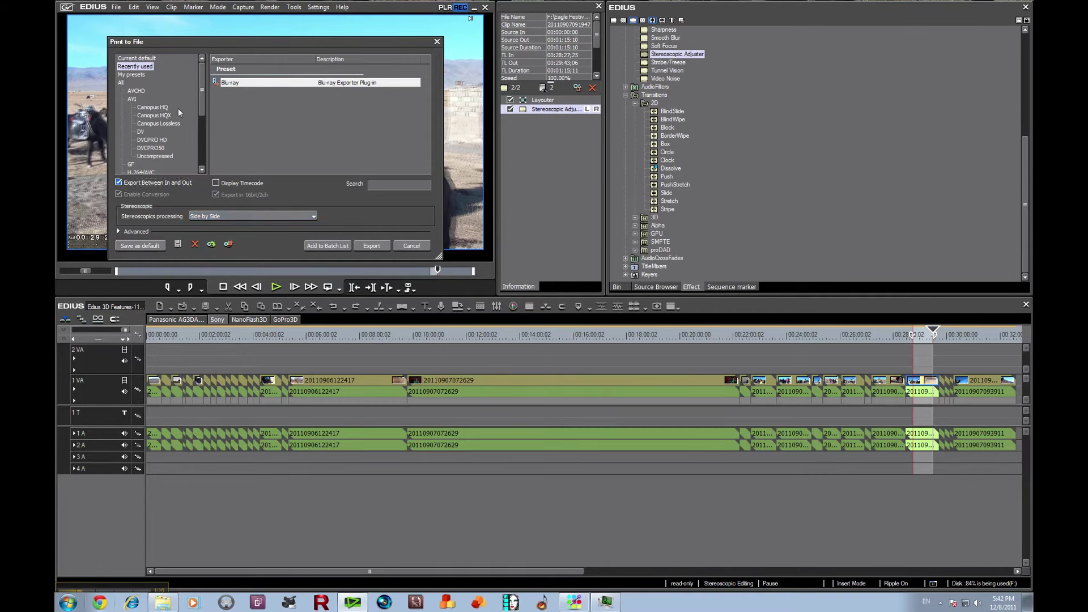
pyautogui.click(154, 107)
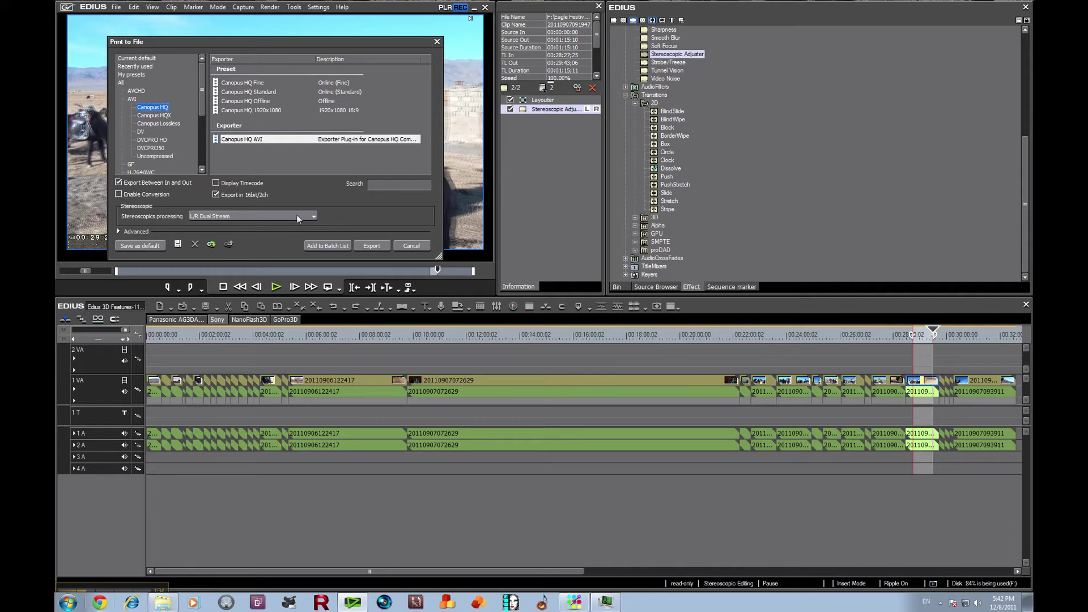
pyautogui.click(310, 216)
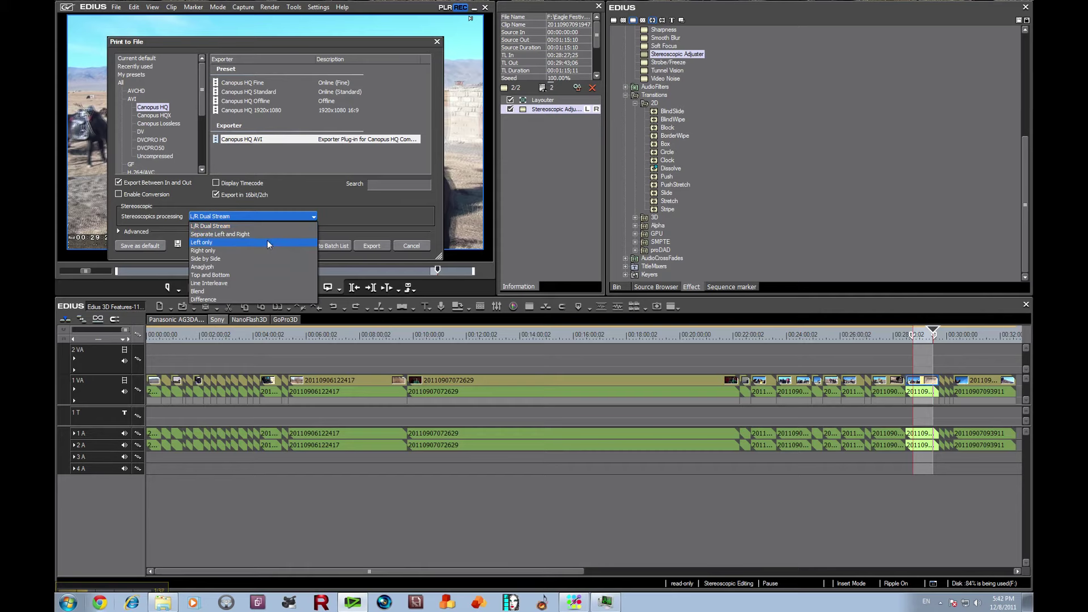
pyautogui.click(252, 259)
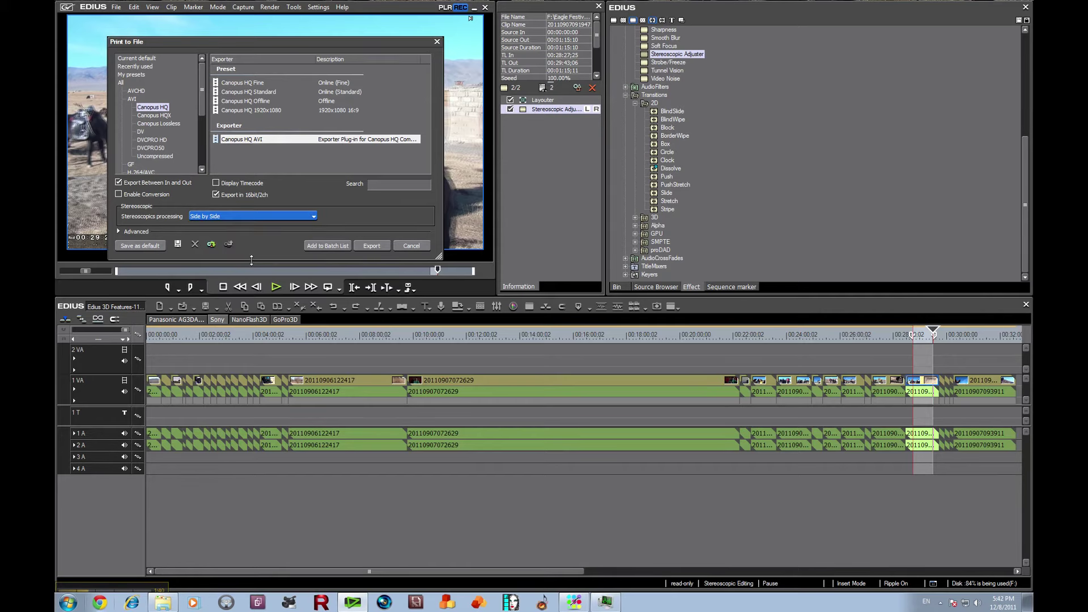
# - Start the Canopus HQ AVI export and create a folder named Final Files inside the Eagle Festival folder
pyautogui.click(370, 246)
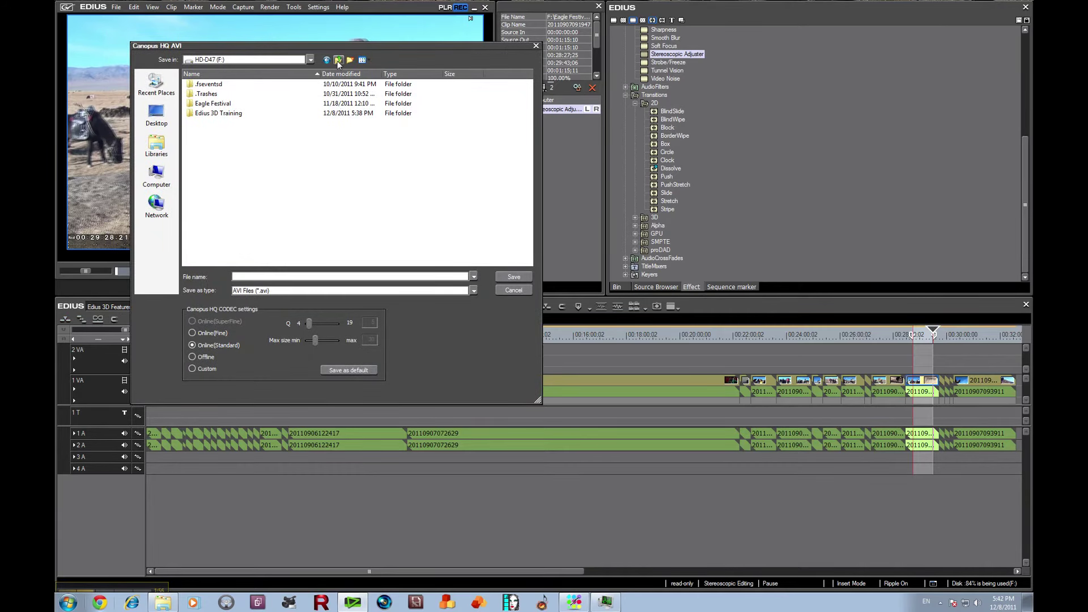
pyautogui.doubleClick(217, 104)
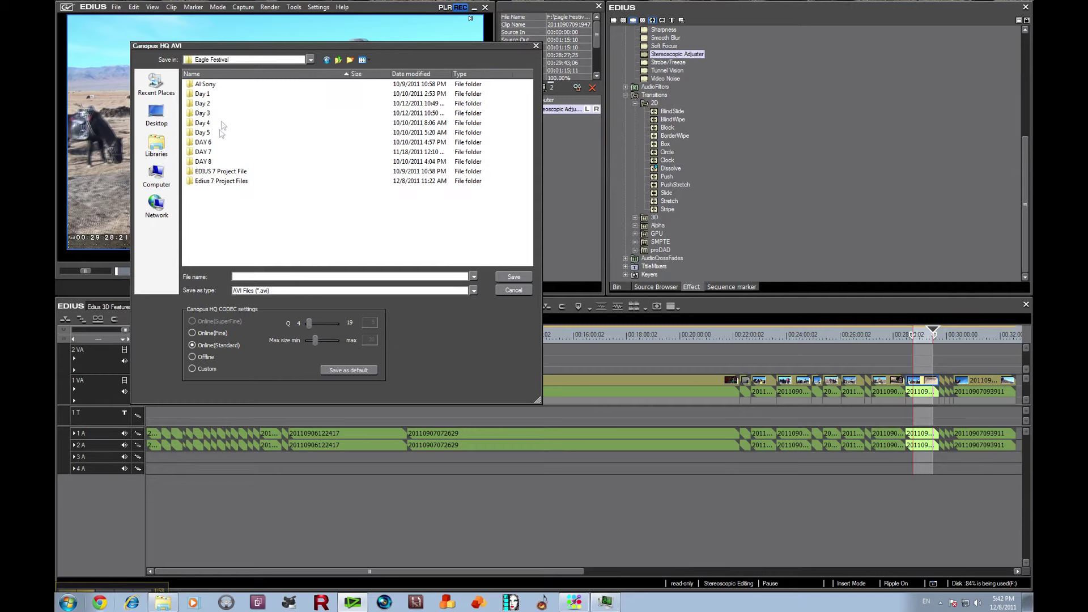
pyautogui.click(350, 59)
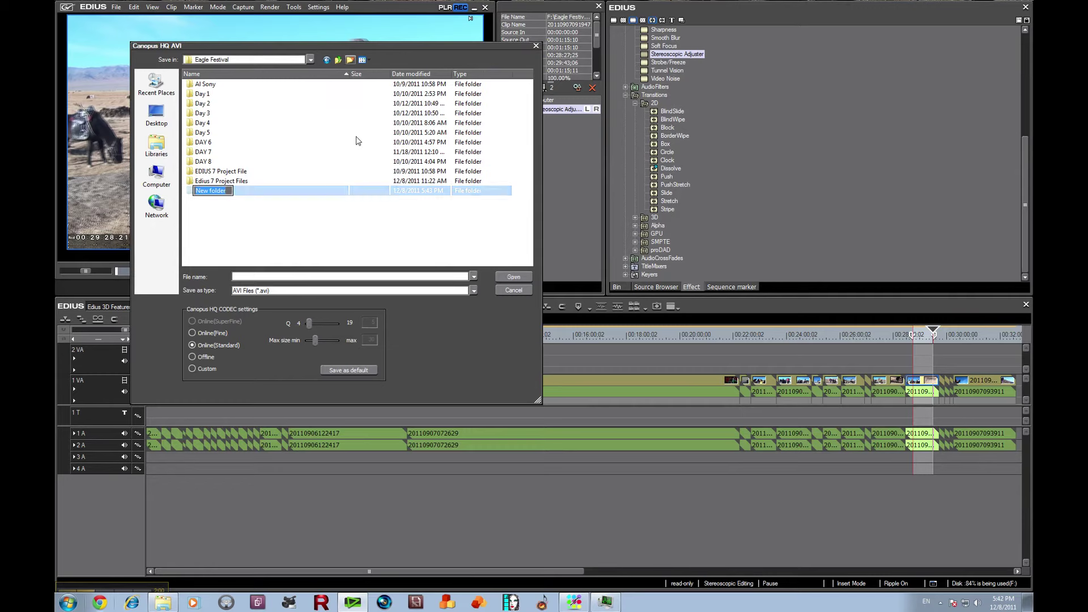
pyautogui.write('Final Files')
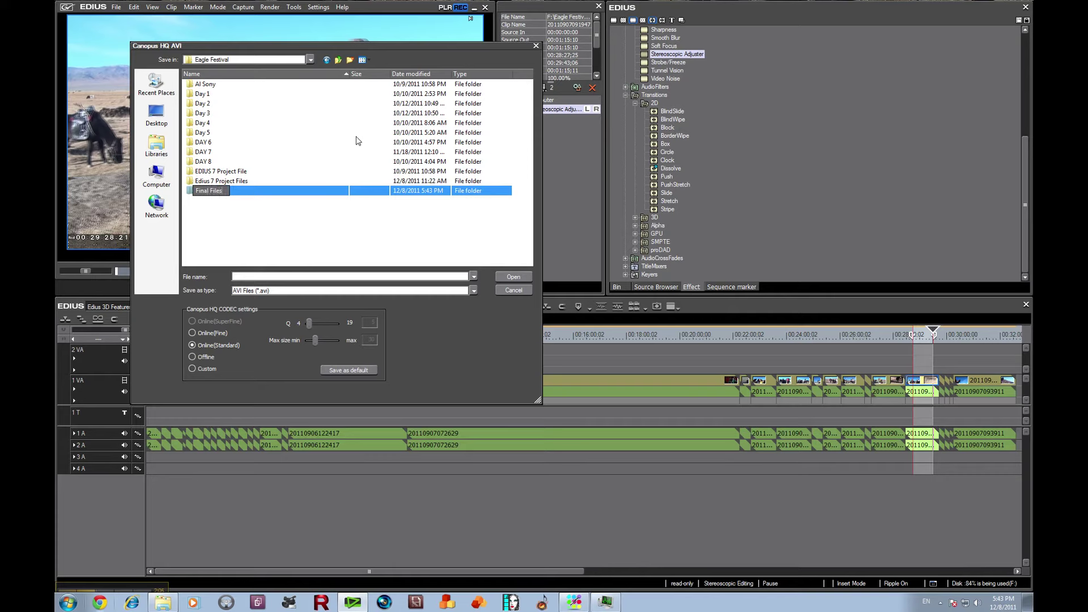
# - Name the AVI file test and save it in the Final Files folder with the Online(Standard) codec setting
pyautogui.click(259, 275)
pyautogui.click(259, 275)
pyautogui.write('test')
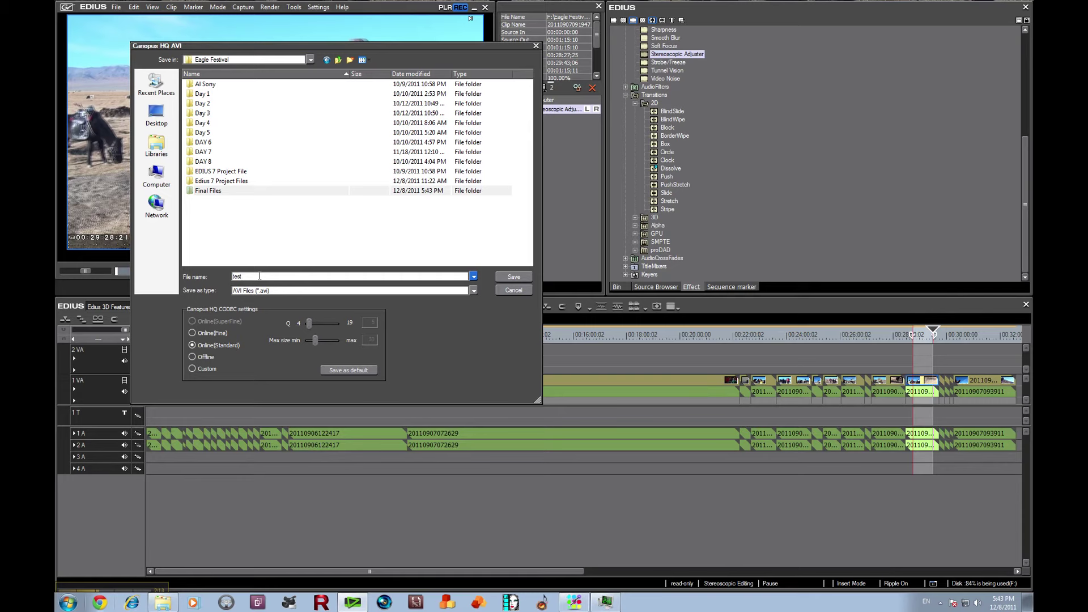
pyautogui.click(520, 277)
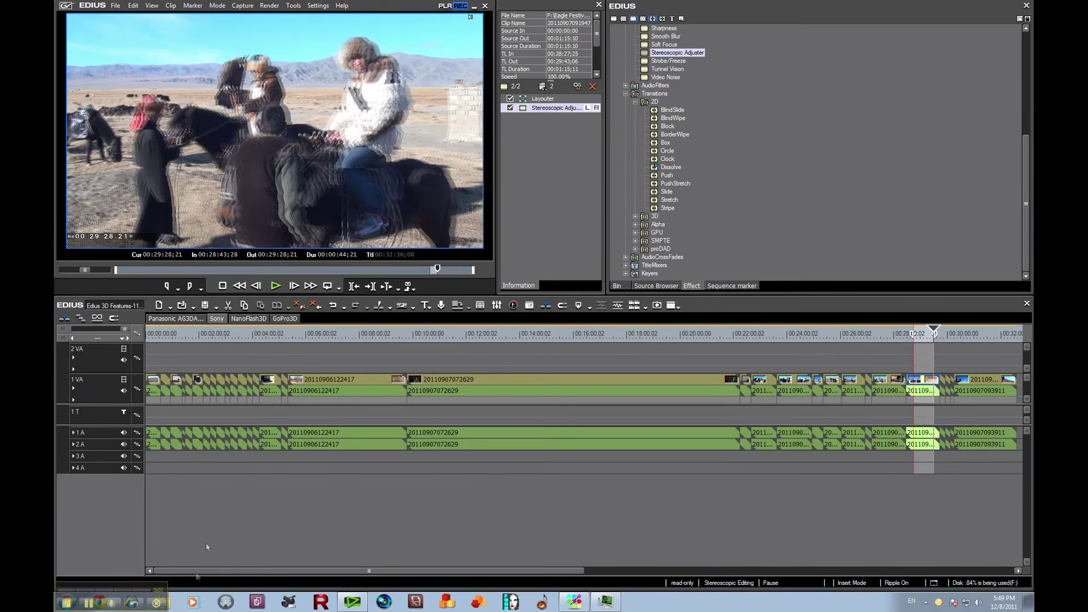
# - Switch to Windows Explorer and open Eagle Festival's Final Files folder on the HD-D47 (F:) drive
pyautogui.click(162, 602)
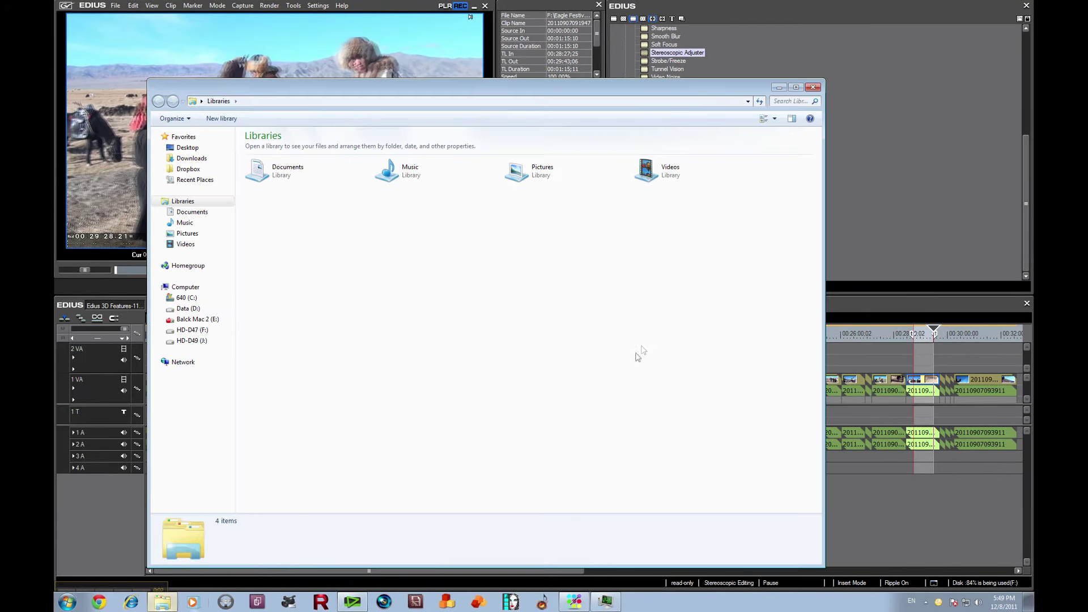
pyautogui.click(192, 330)
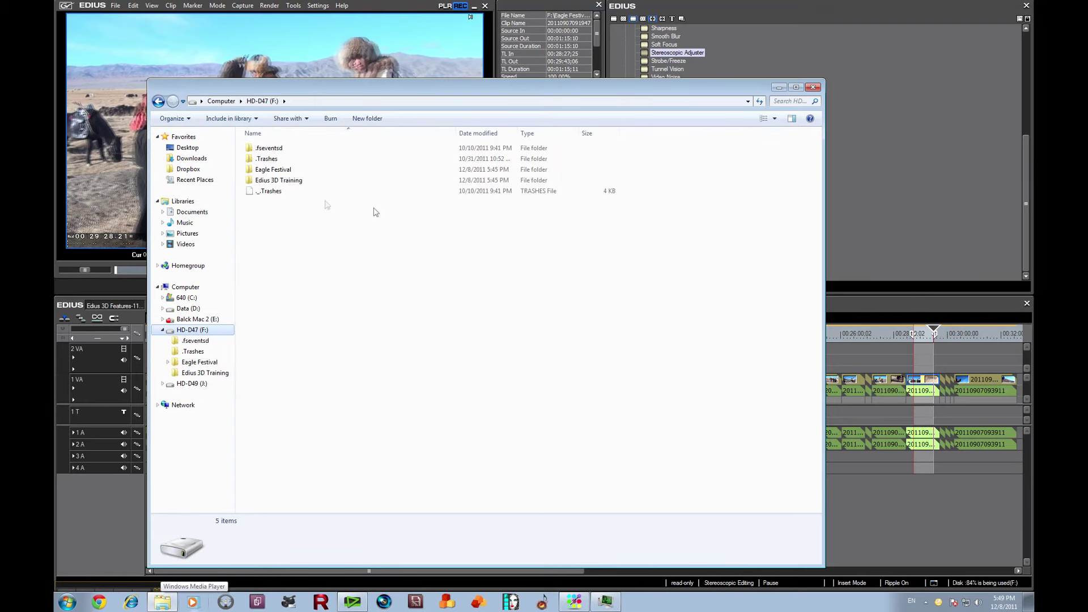
pyautogui.doubleClick(287, 170)
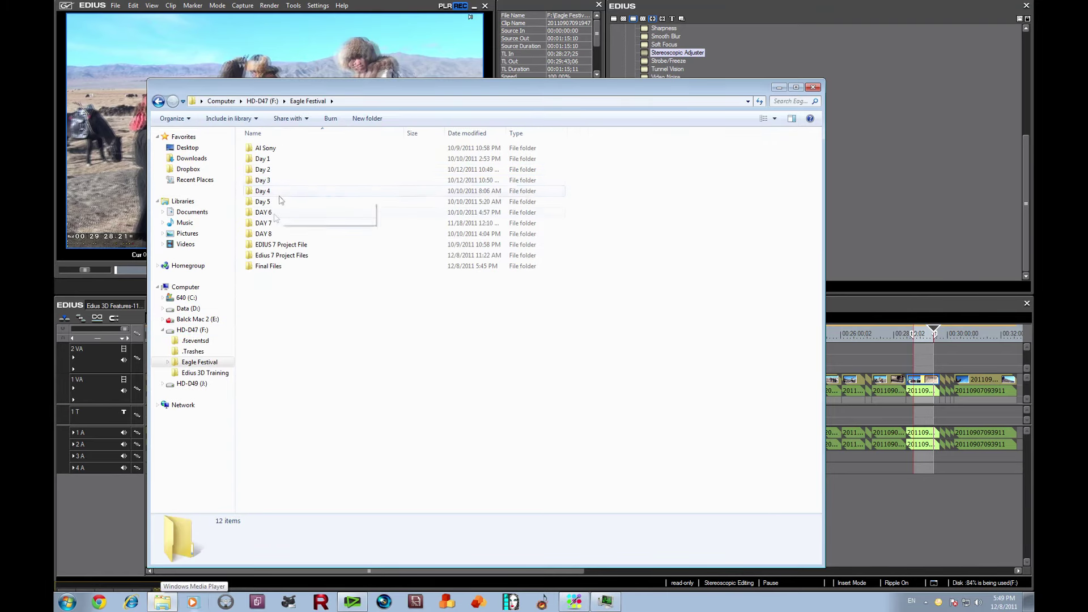
pyautogui.doubleClick(273, 267)
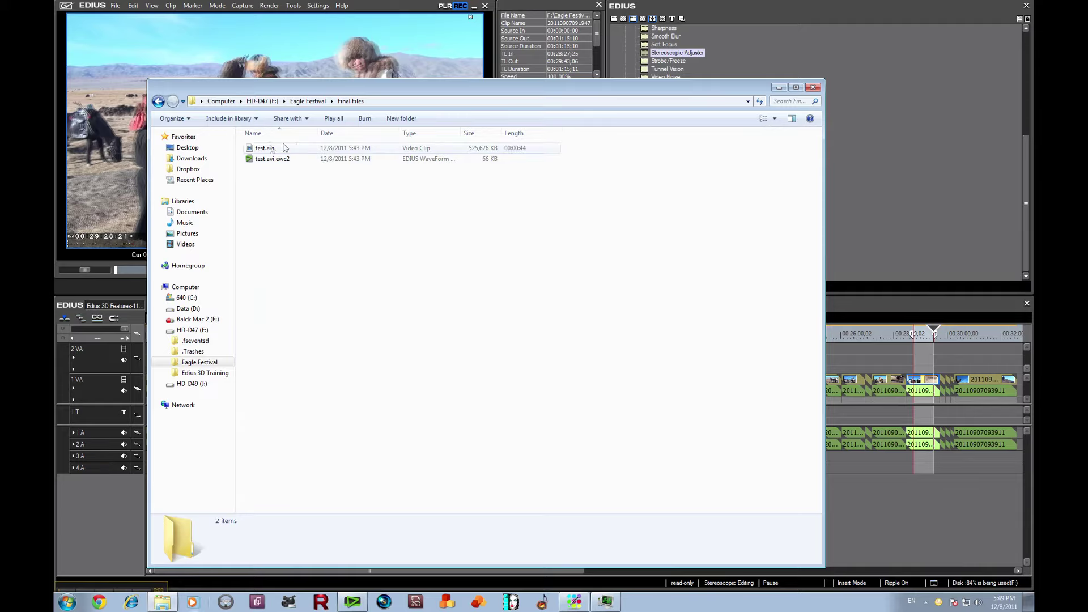
# - Play test.avi to check its side-by-side picture, and close the media player and the folder window
pyautogui.doubleClick(266, 149)
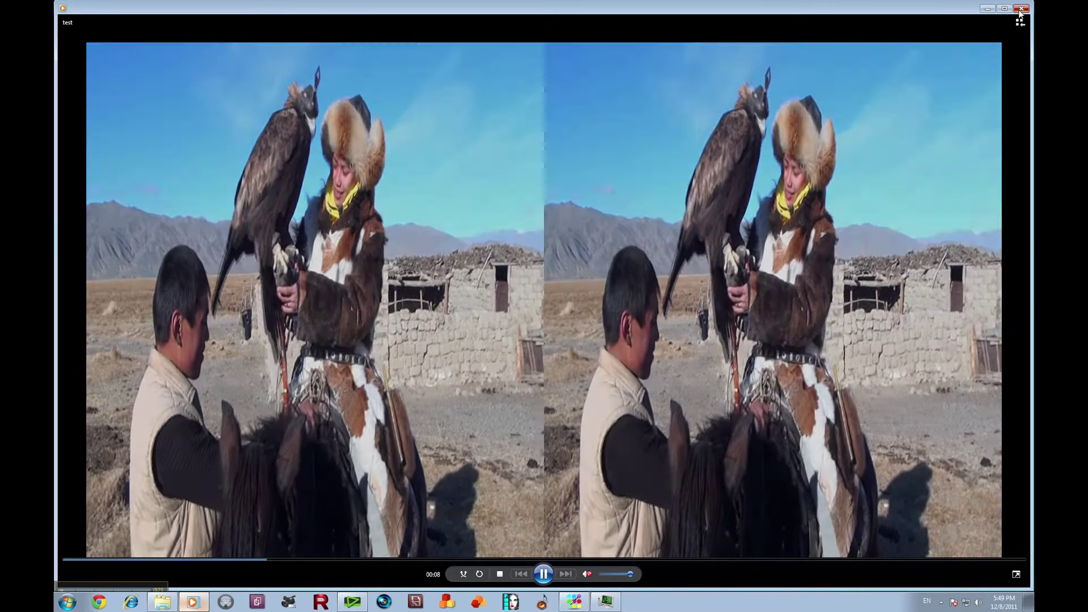
pyautogui.click(1021, 8)
pyautogui.click(814, 89)
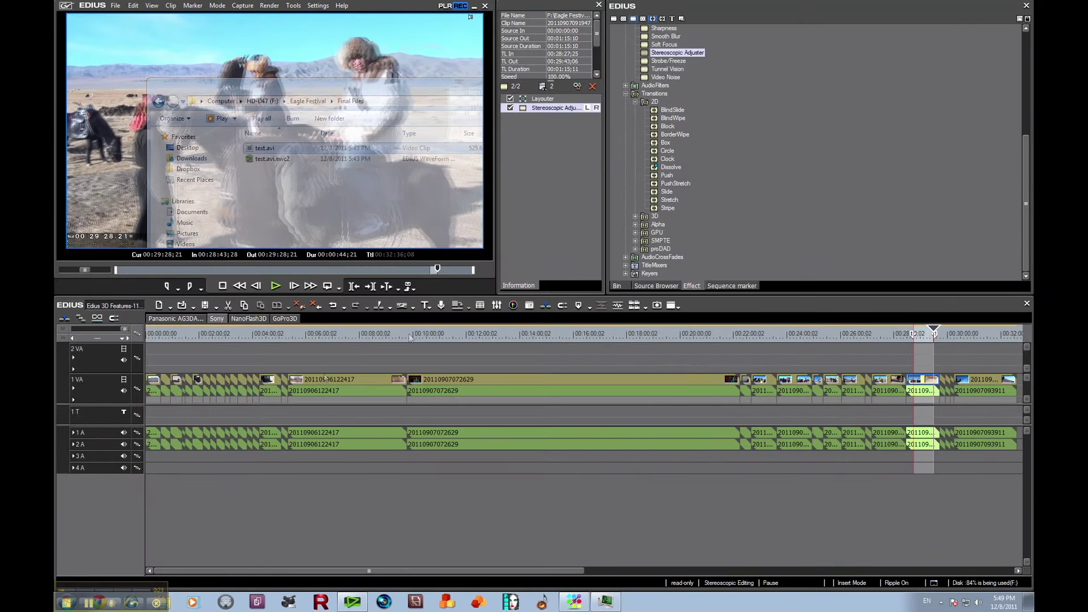